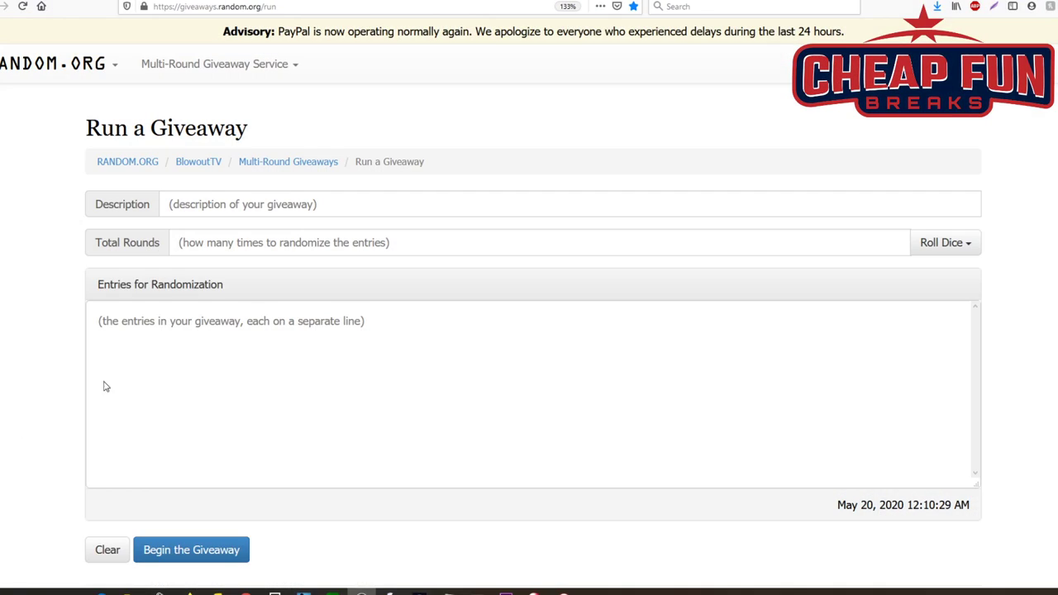
- Paste the six MLB divisions as entries, describe the giveaway as '1st div', and set 3 rounds
right_click(276, 322)
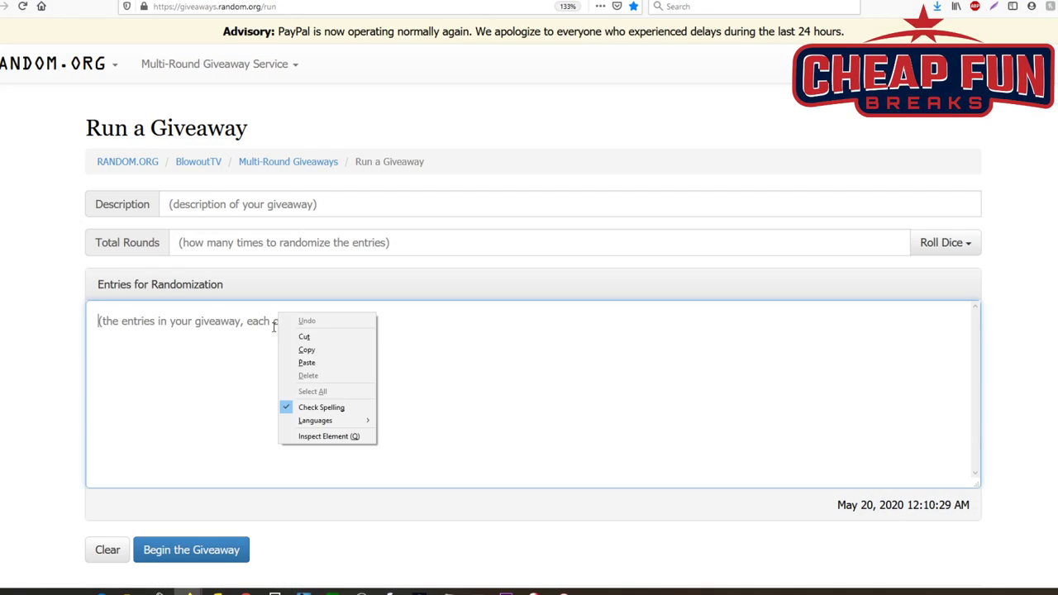
left_click(307, 362)
left_click(211, 208)
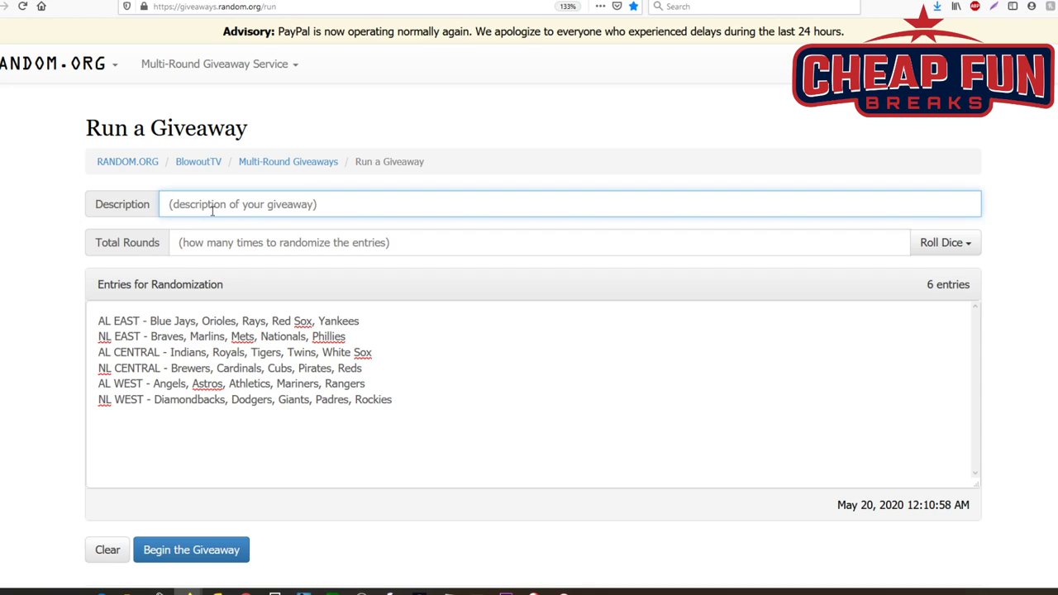
type("1s")
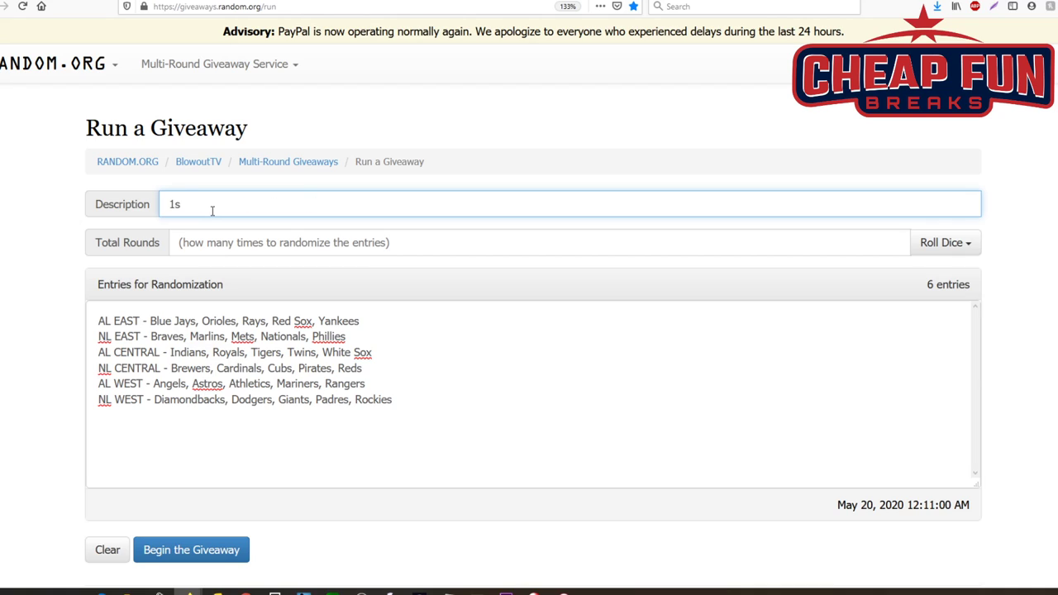
type("t div")
left_click(217, 240)
type("3")
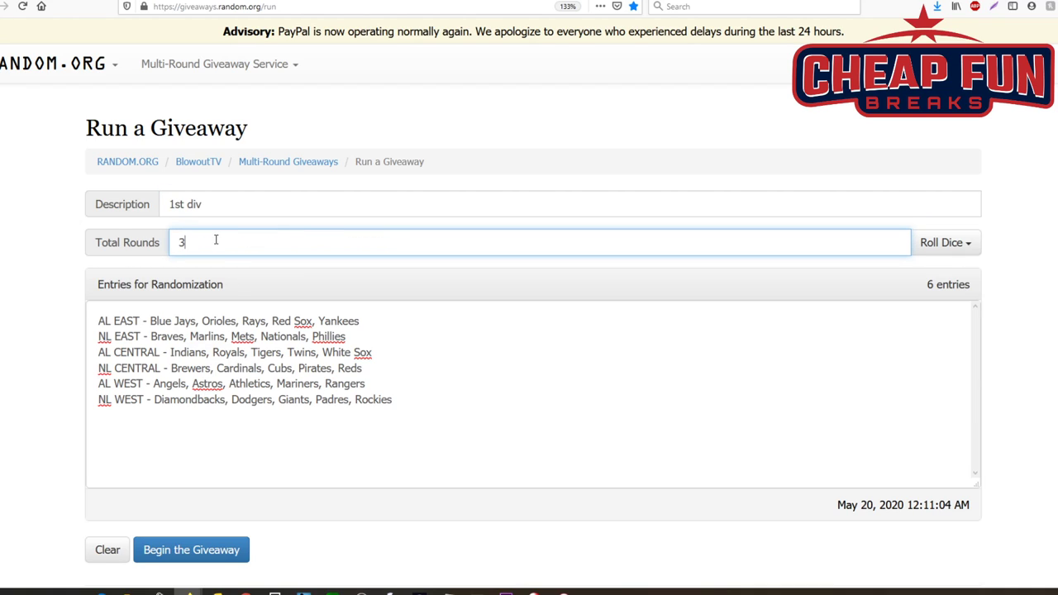
- Start the 1st div giveaway, run its second and final rounds, and select the final results
left_click(181, 552)
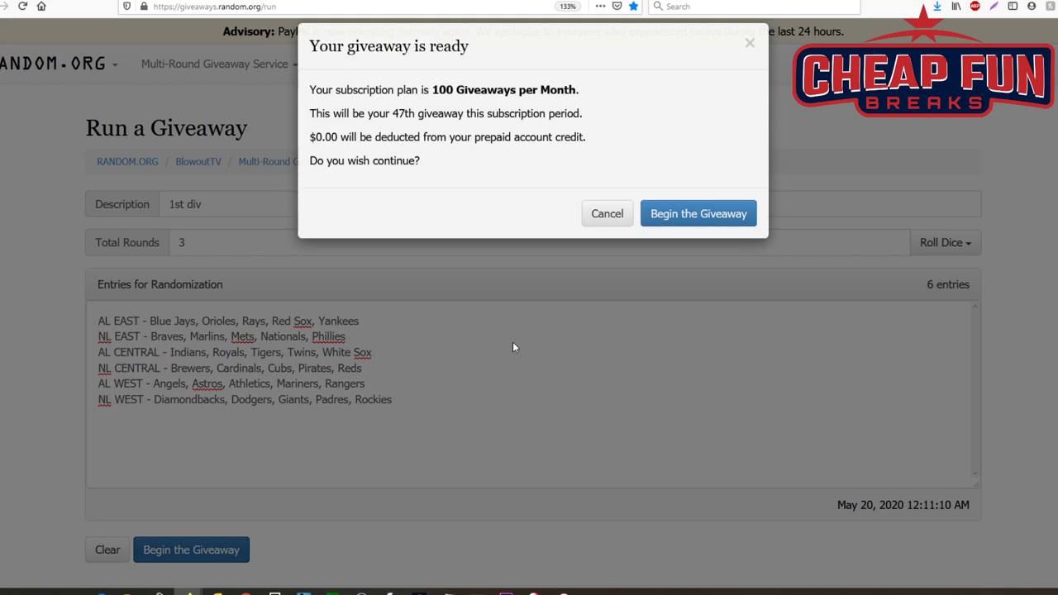
left_click(663, 234)
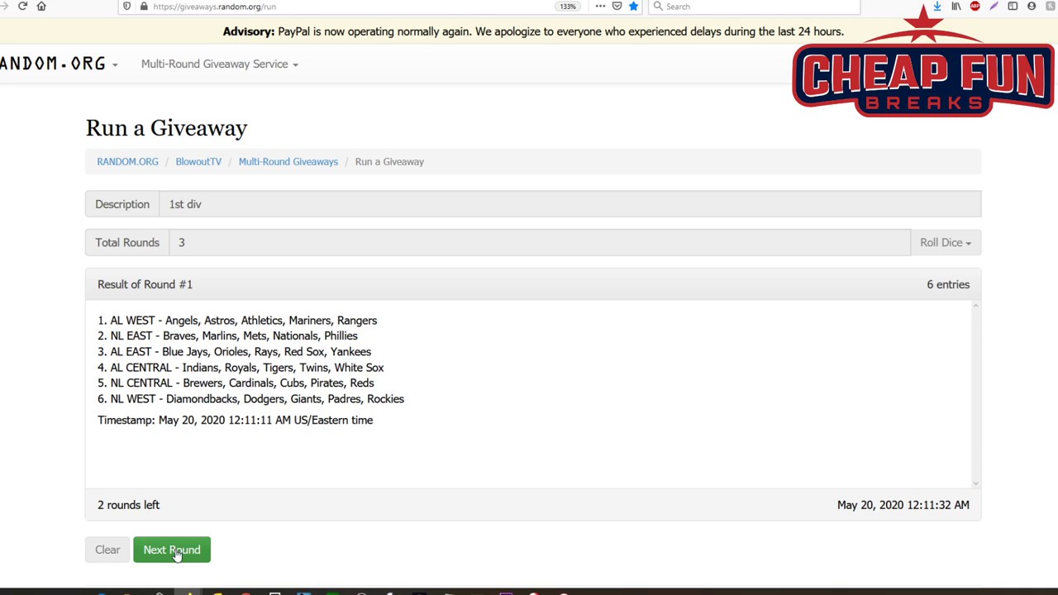
left_click(202, 553)
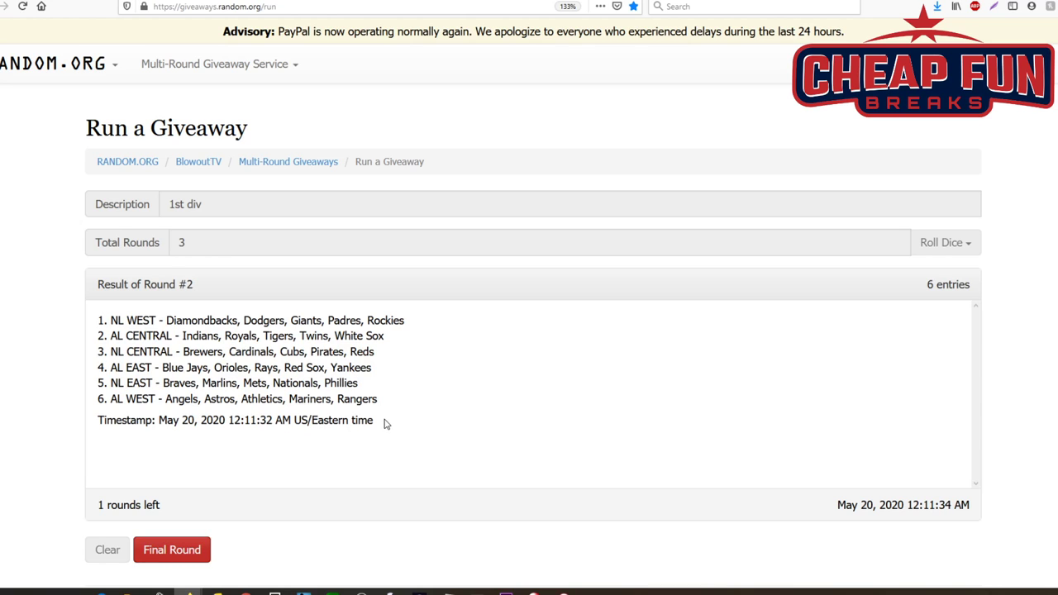
left_click(173, 552)
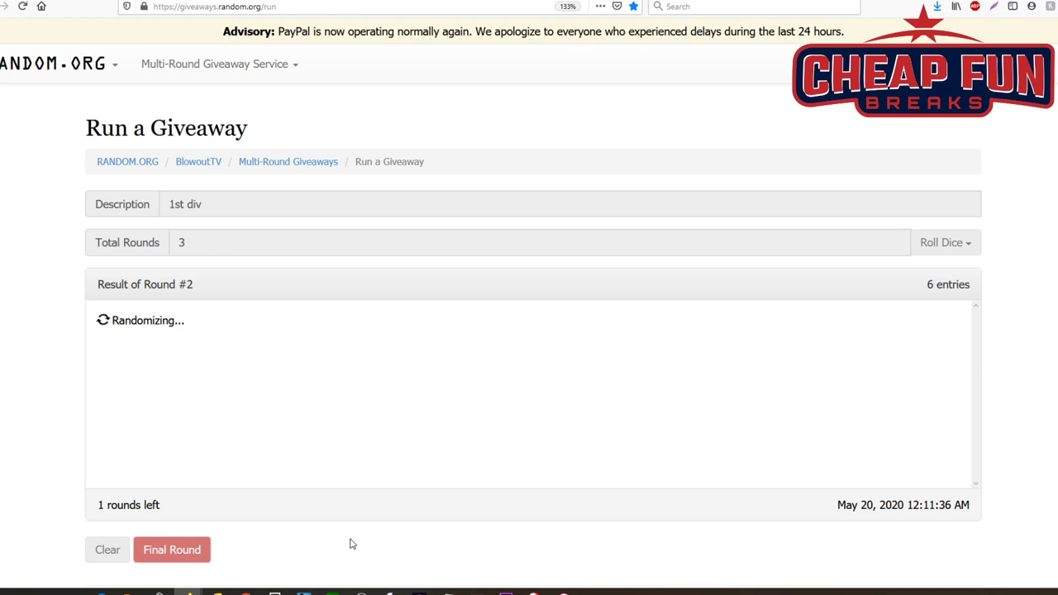
left_click_drag(249, 444, 92, 321)
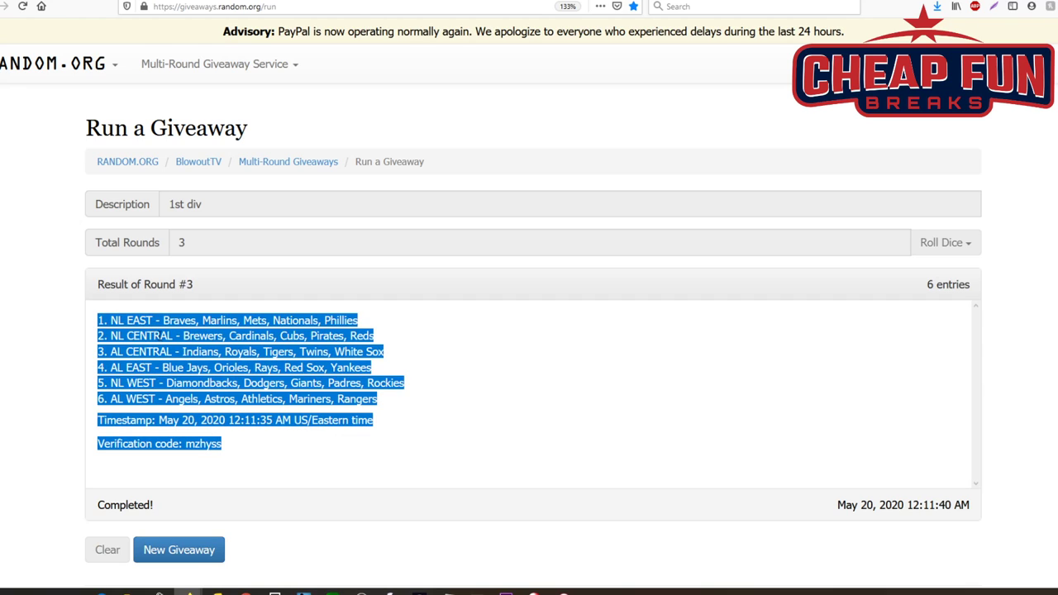
- Copy the selected Round #3 results with timestamp and verification code, then switch to another window
right_click(159, 334)
left_click(182, 343)
right_click(221, 373)
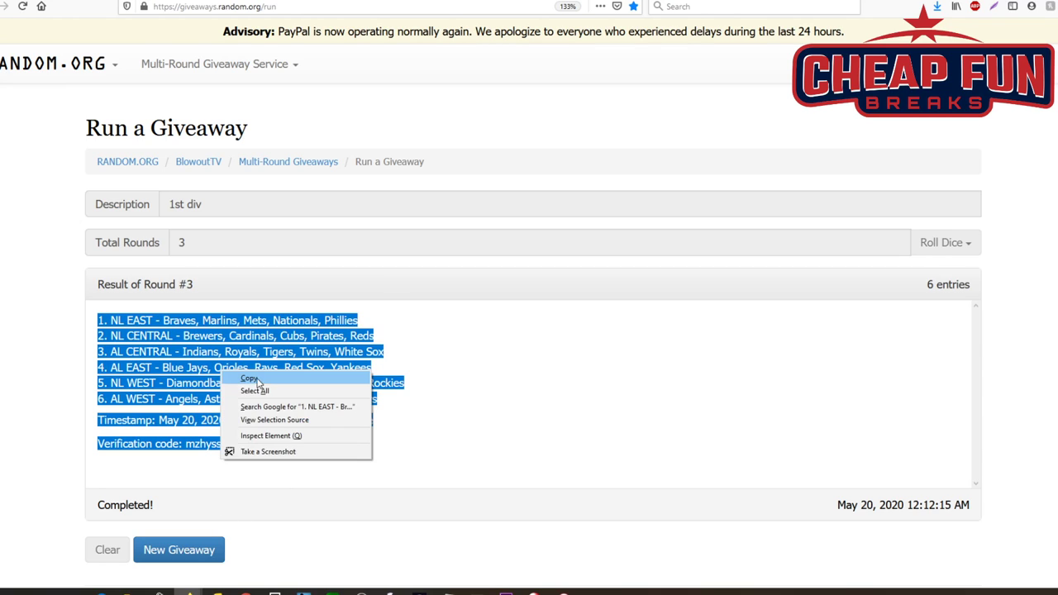
left_click(250, 379)
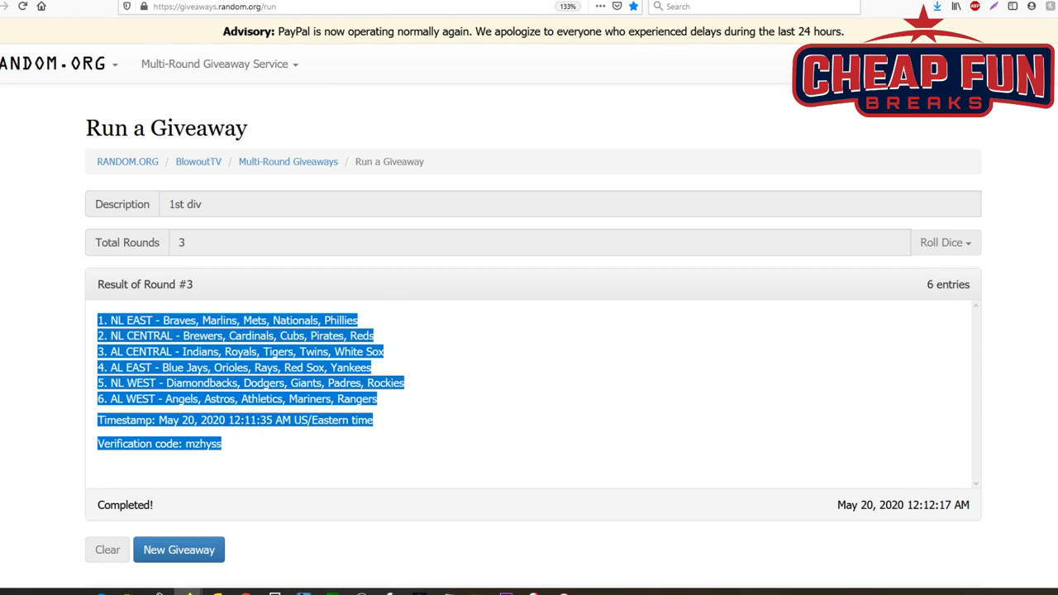
key("alt+Tab")
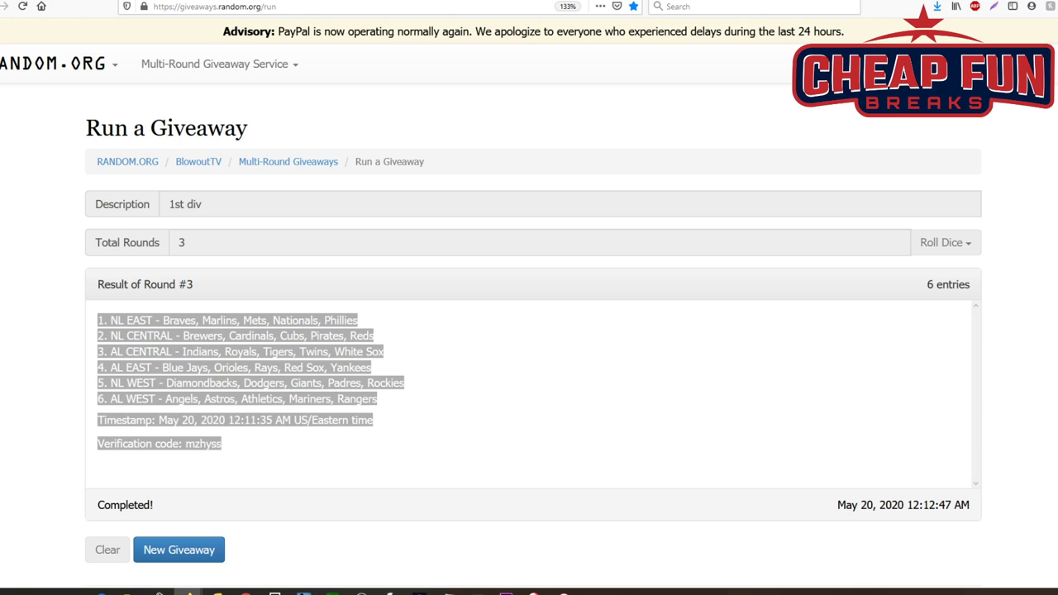
- Clear the form for a new giveaway described as '2nd div' with 3 rounds
left_click(172, 552)
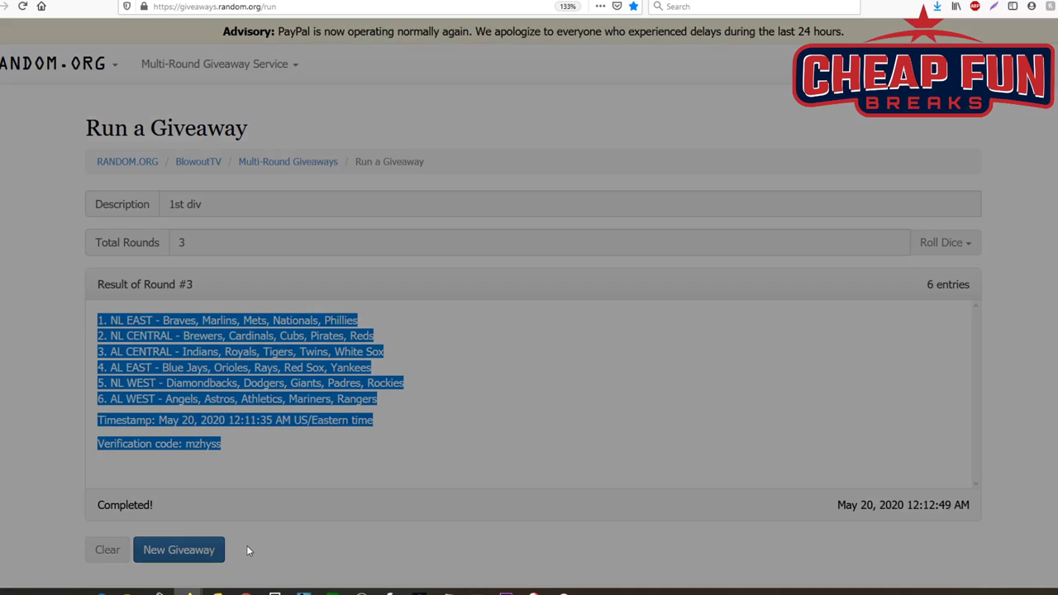
left_click(746, 183)
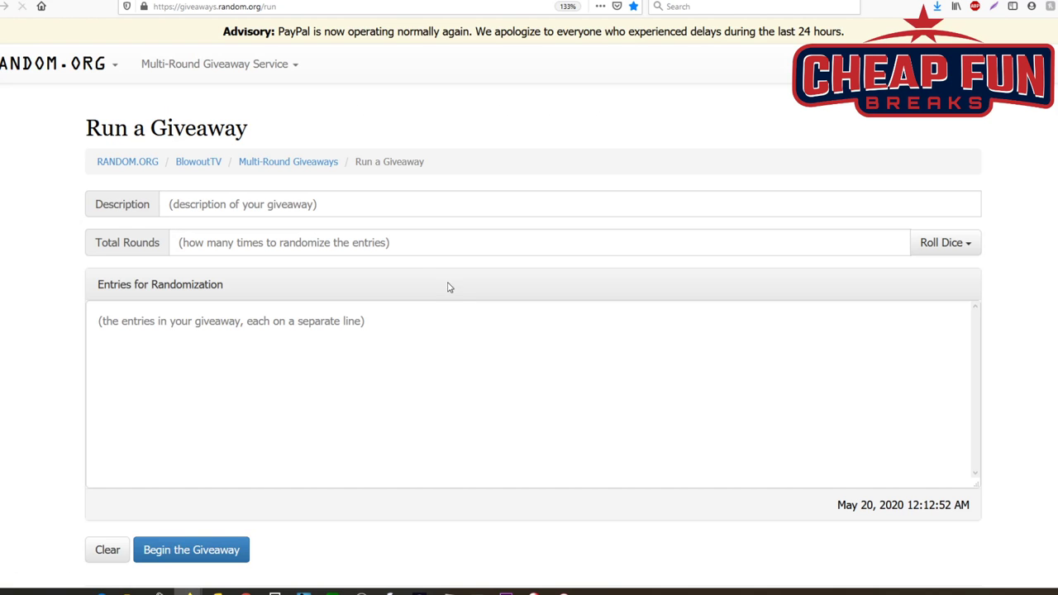
left_click(237, 212)
type("2n")
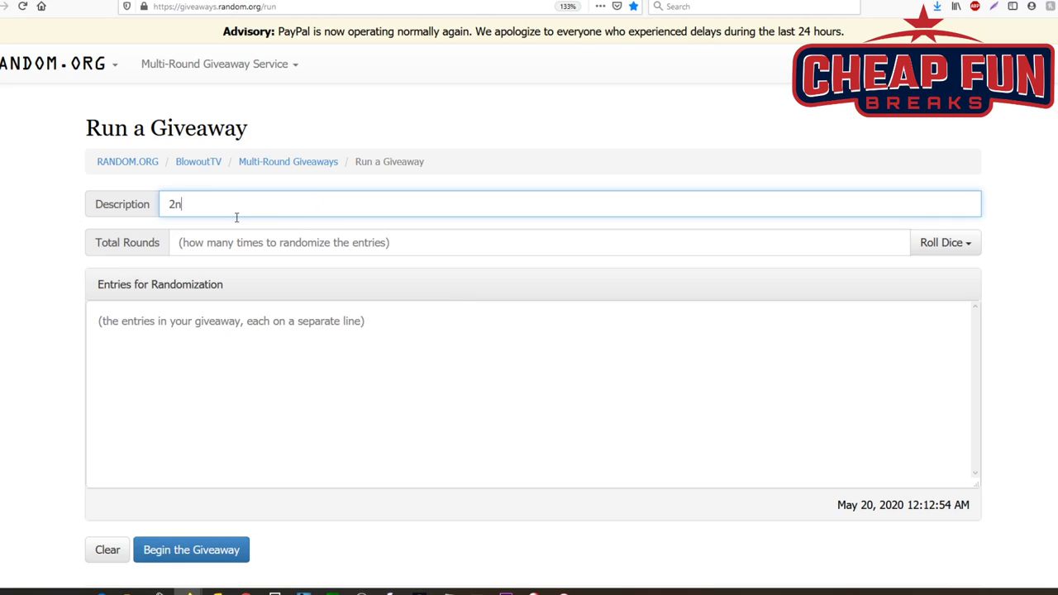
type("d div")
left_click(229, 245)
type("3")
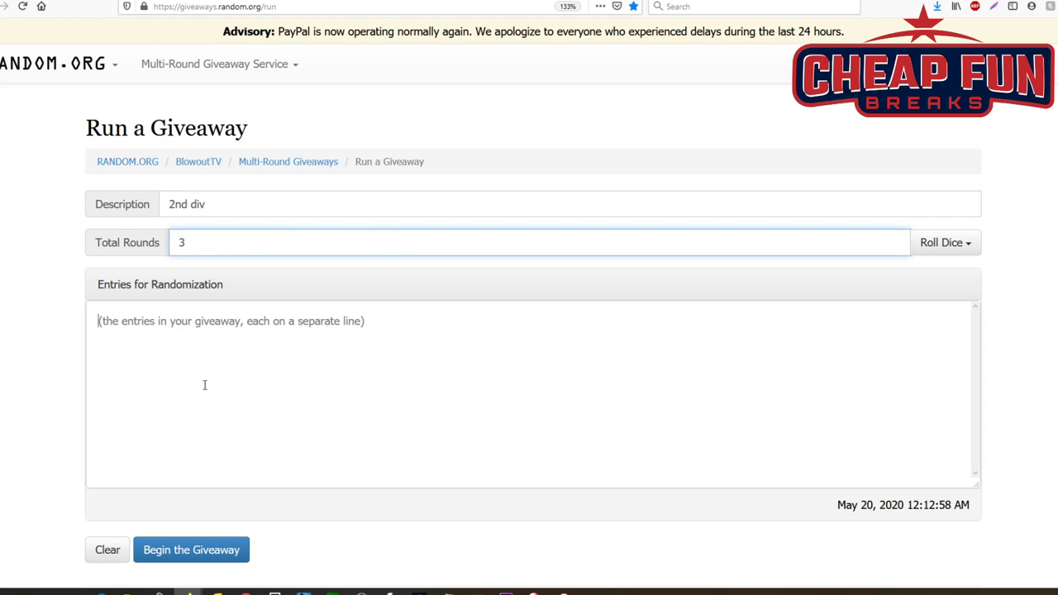
- Paste the six MLB division entries and start the 2nd div giveaway
right_click(207, 385)
left_click(238, 435)
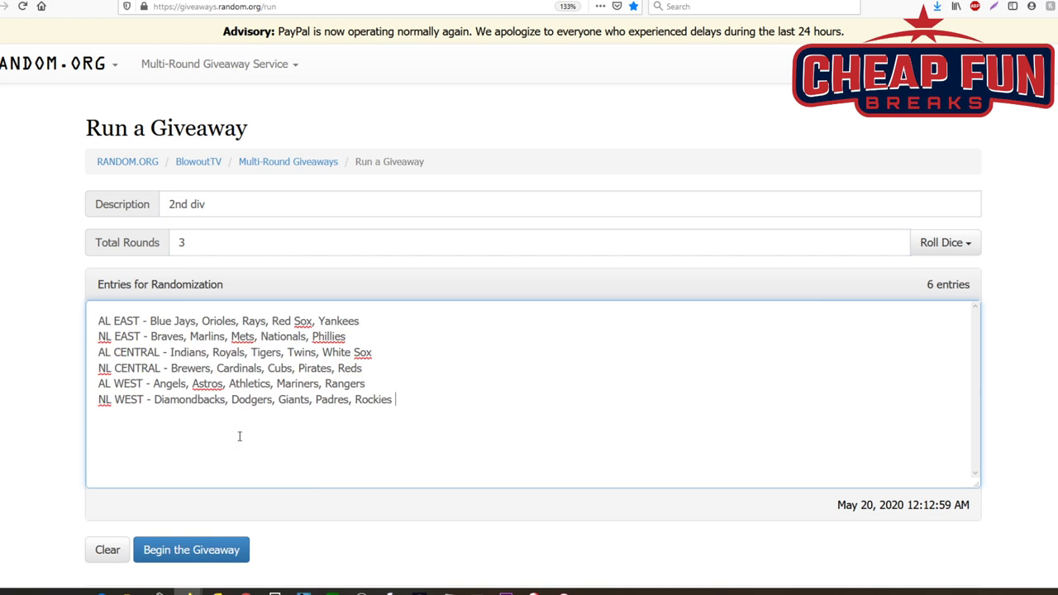
left_click(191, 550)
left_click(678, 221)
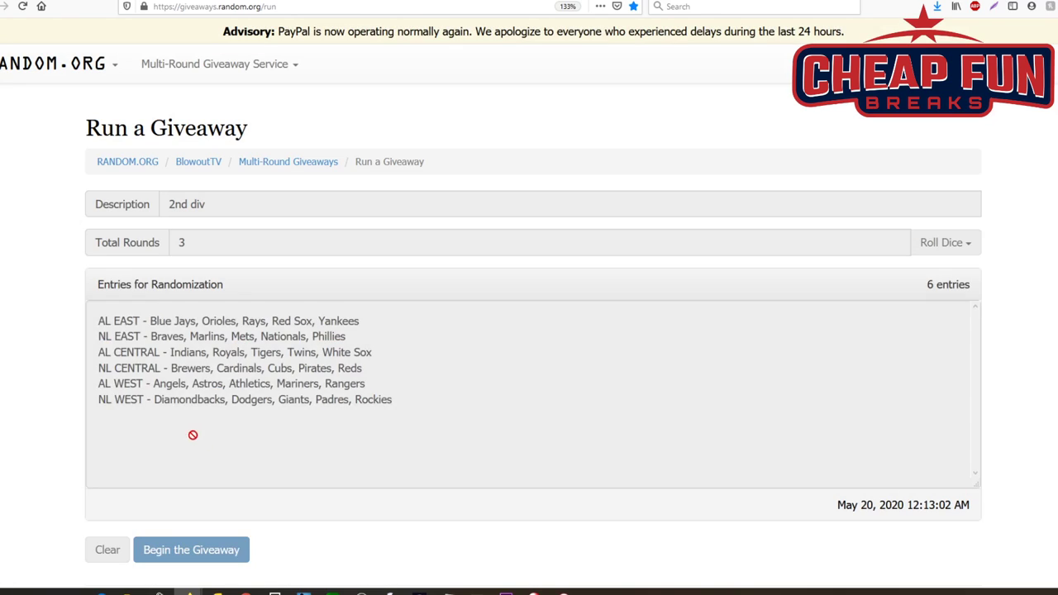
- Run rounds two and three, then copy the final NL WEST to NL EAST results
left_click(172, 550)
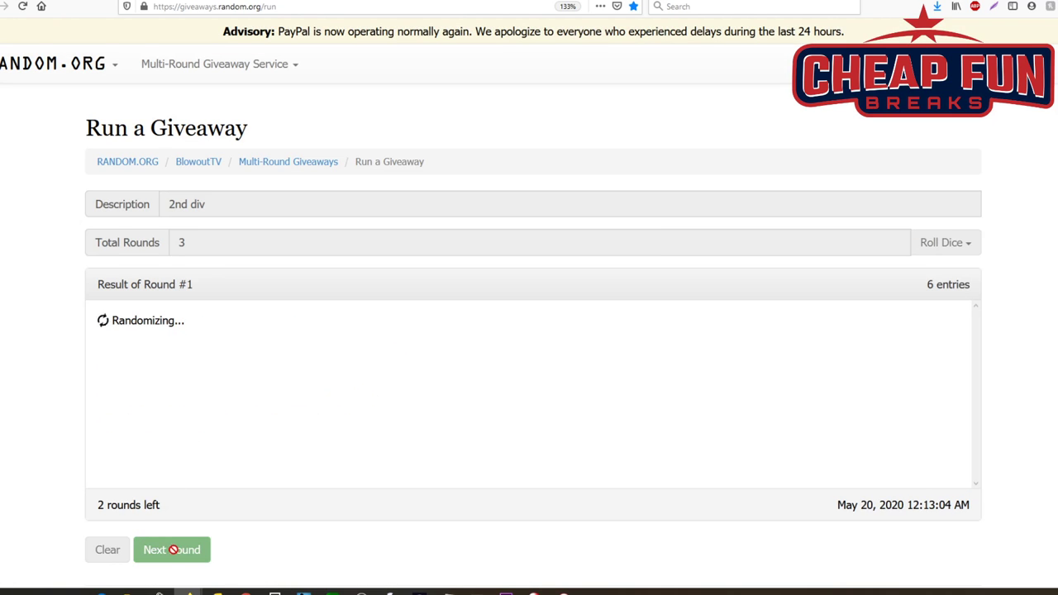
left_click(172, 550)
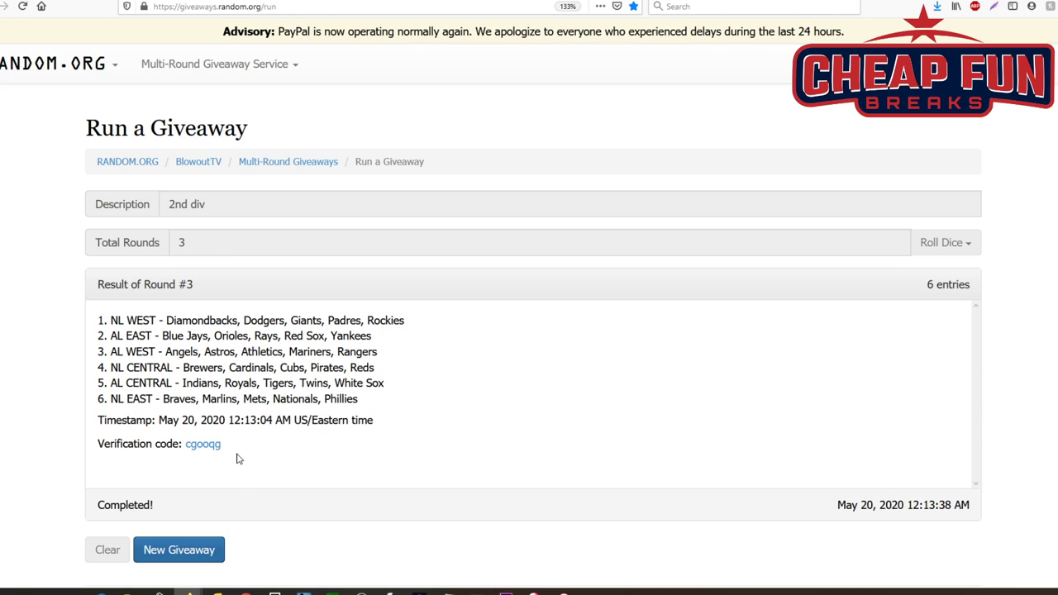
left_click_drag(240, 460, 97, 320)
right_click(139, 329)
left_click(157, 336)
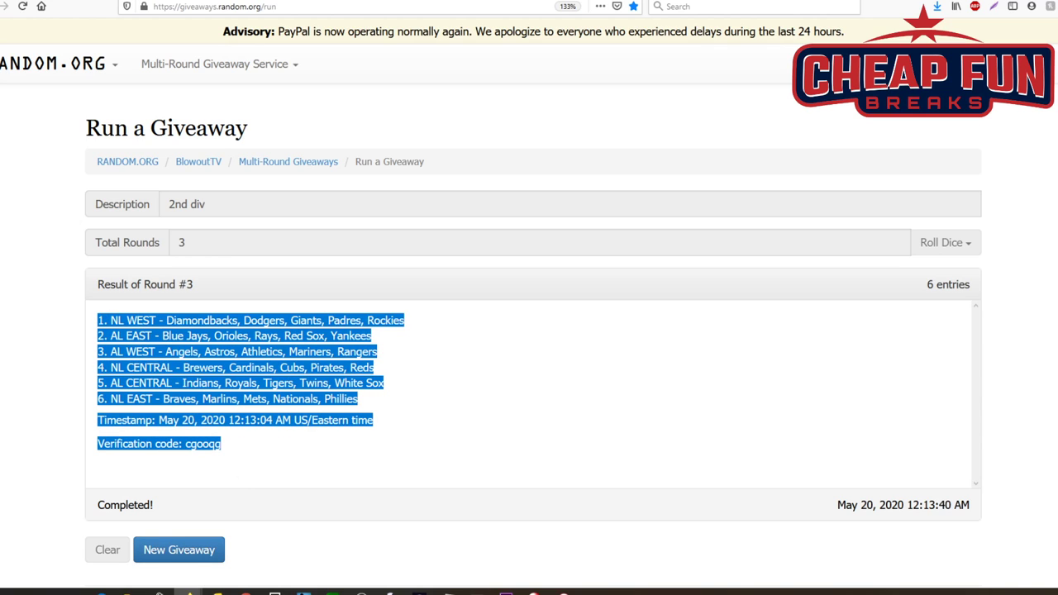